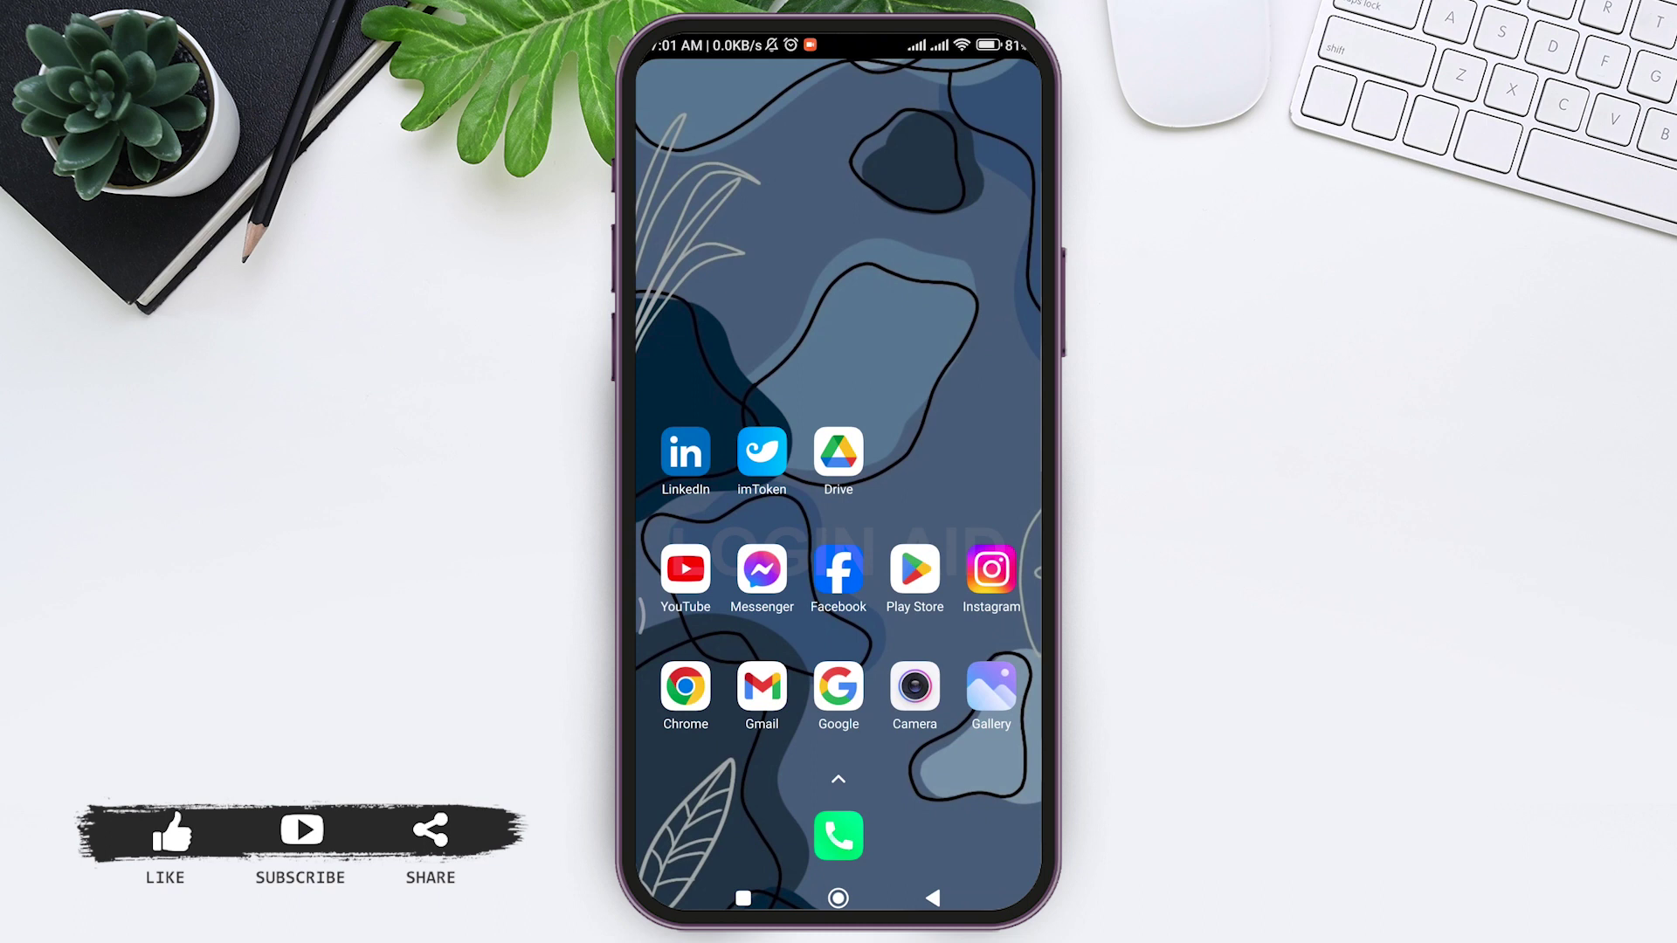
Step: Launch Google Drive and bring up the + New creation menu
click(838, 453)
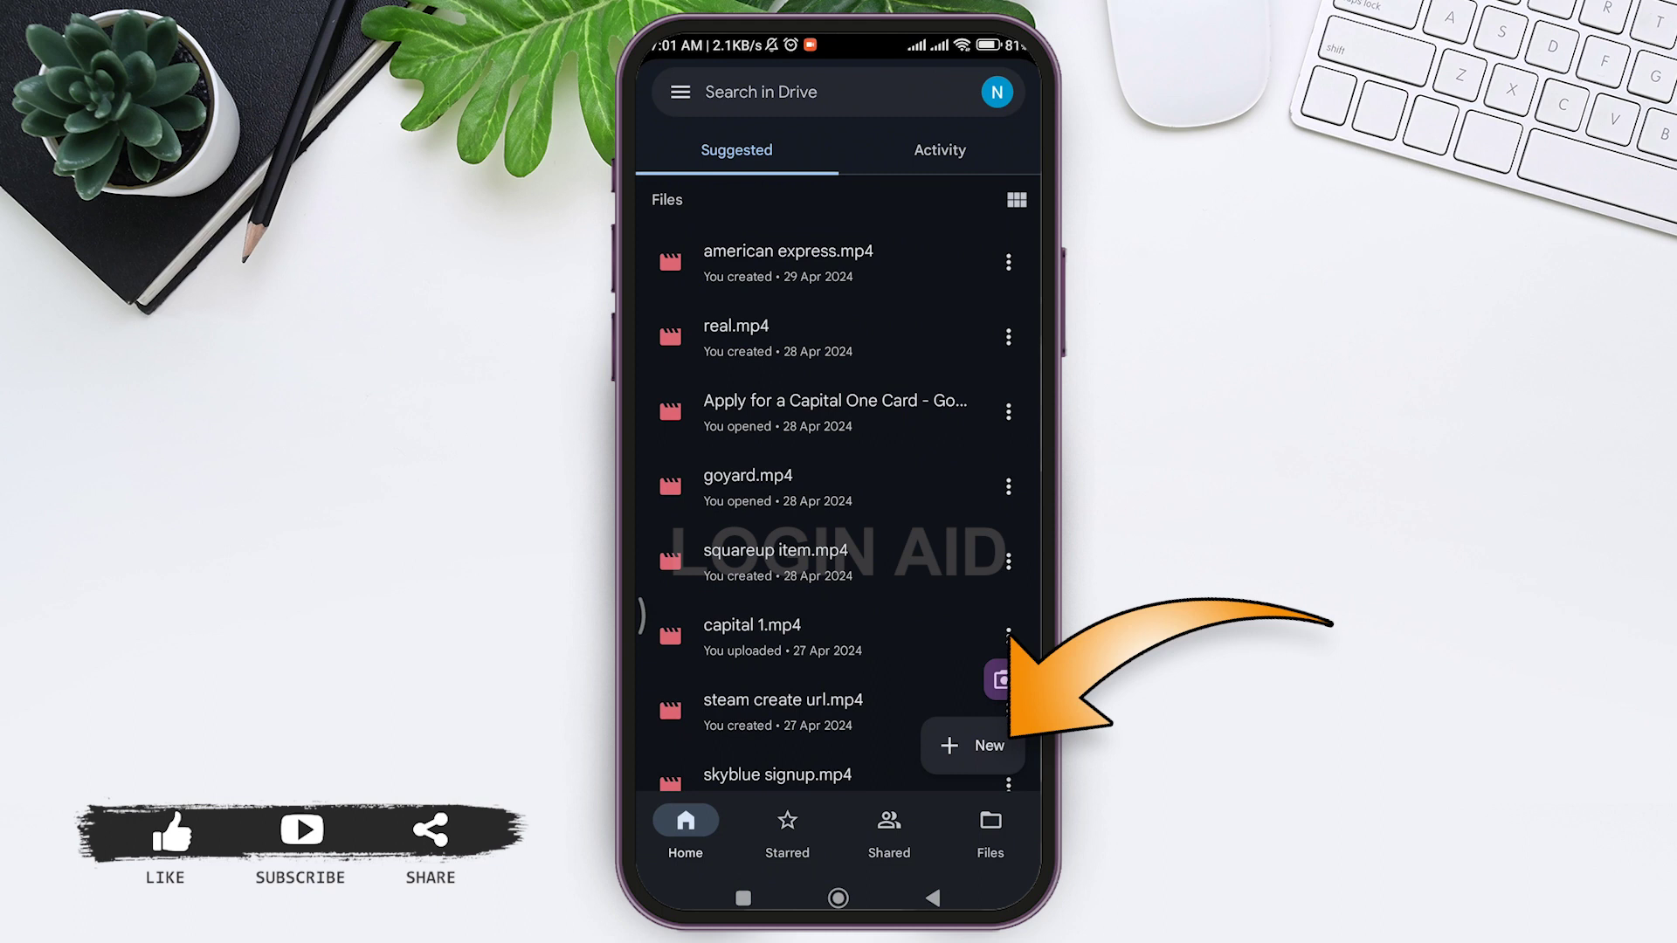
click(970, 745)
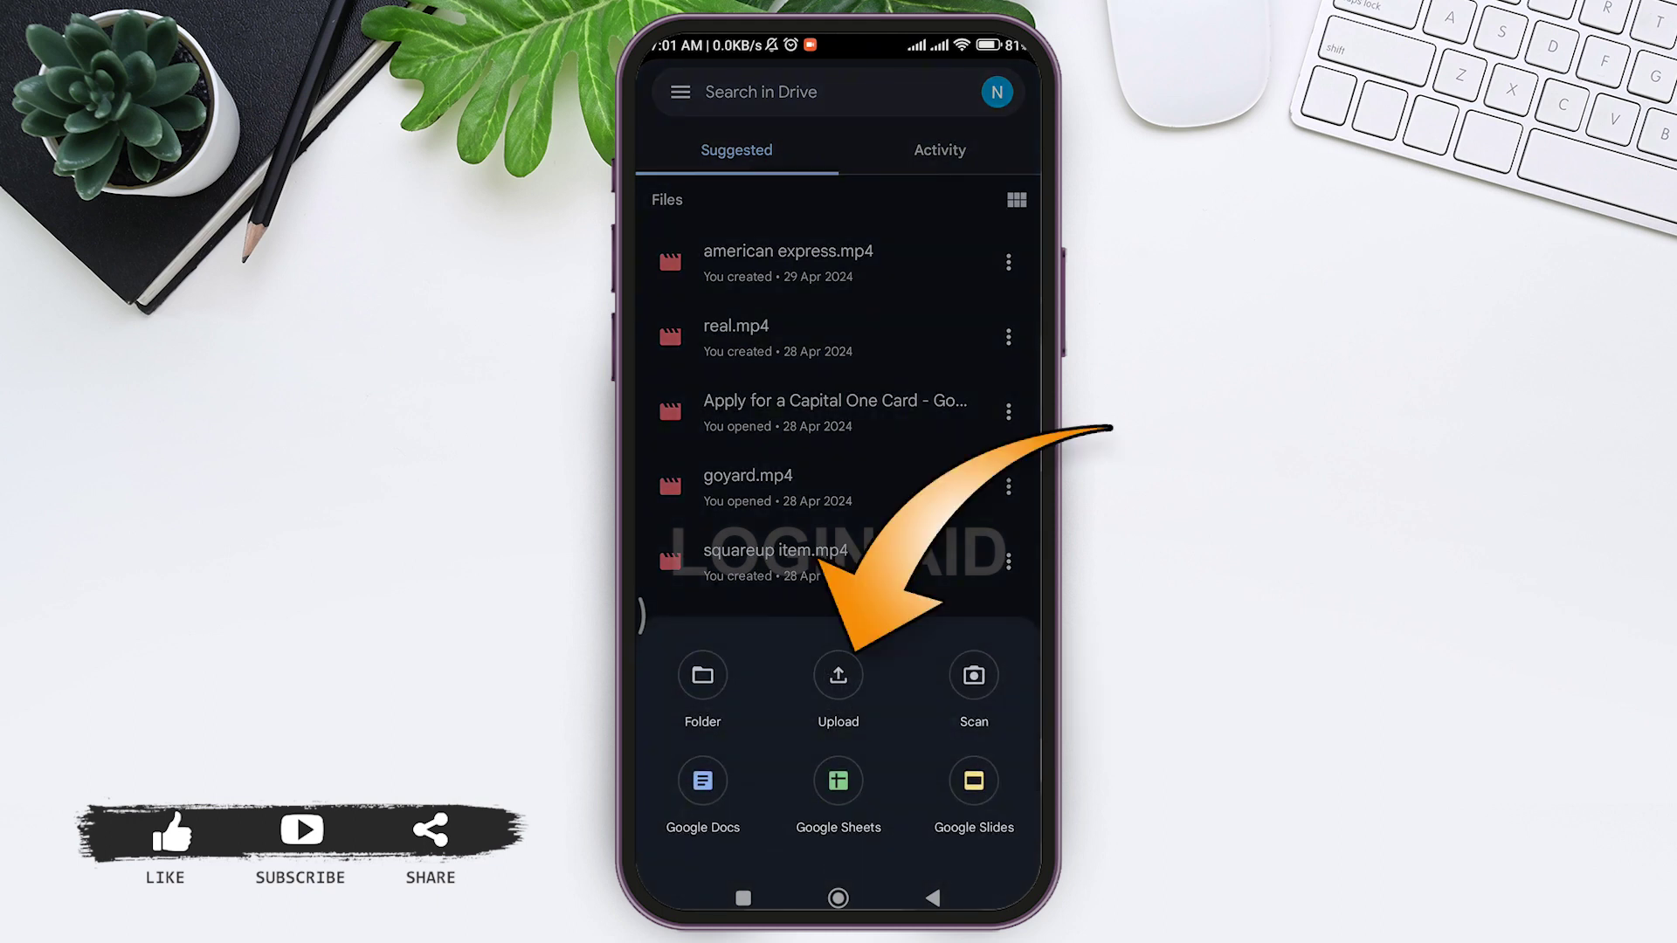
Step: Upload the top video, lv_0_20240430065856.mp4, from the Videos filter
click(840, 675)
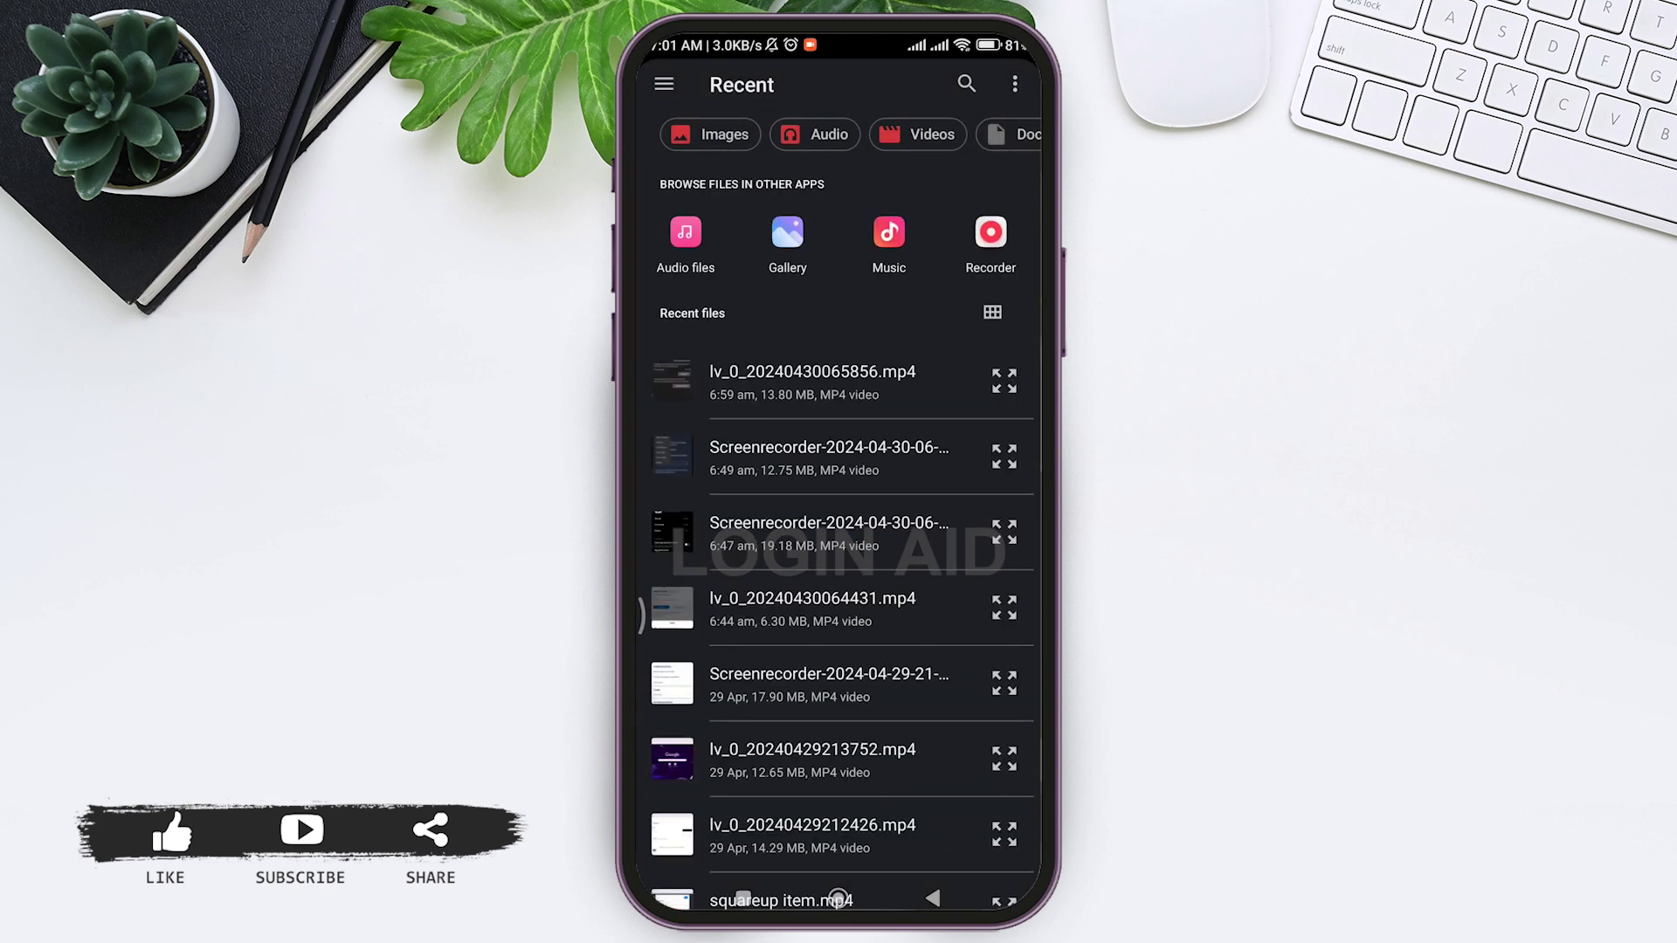
click(918, 134)
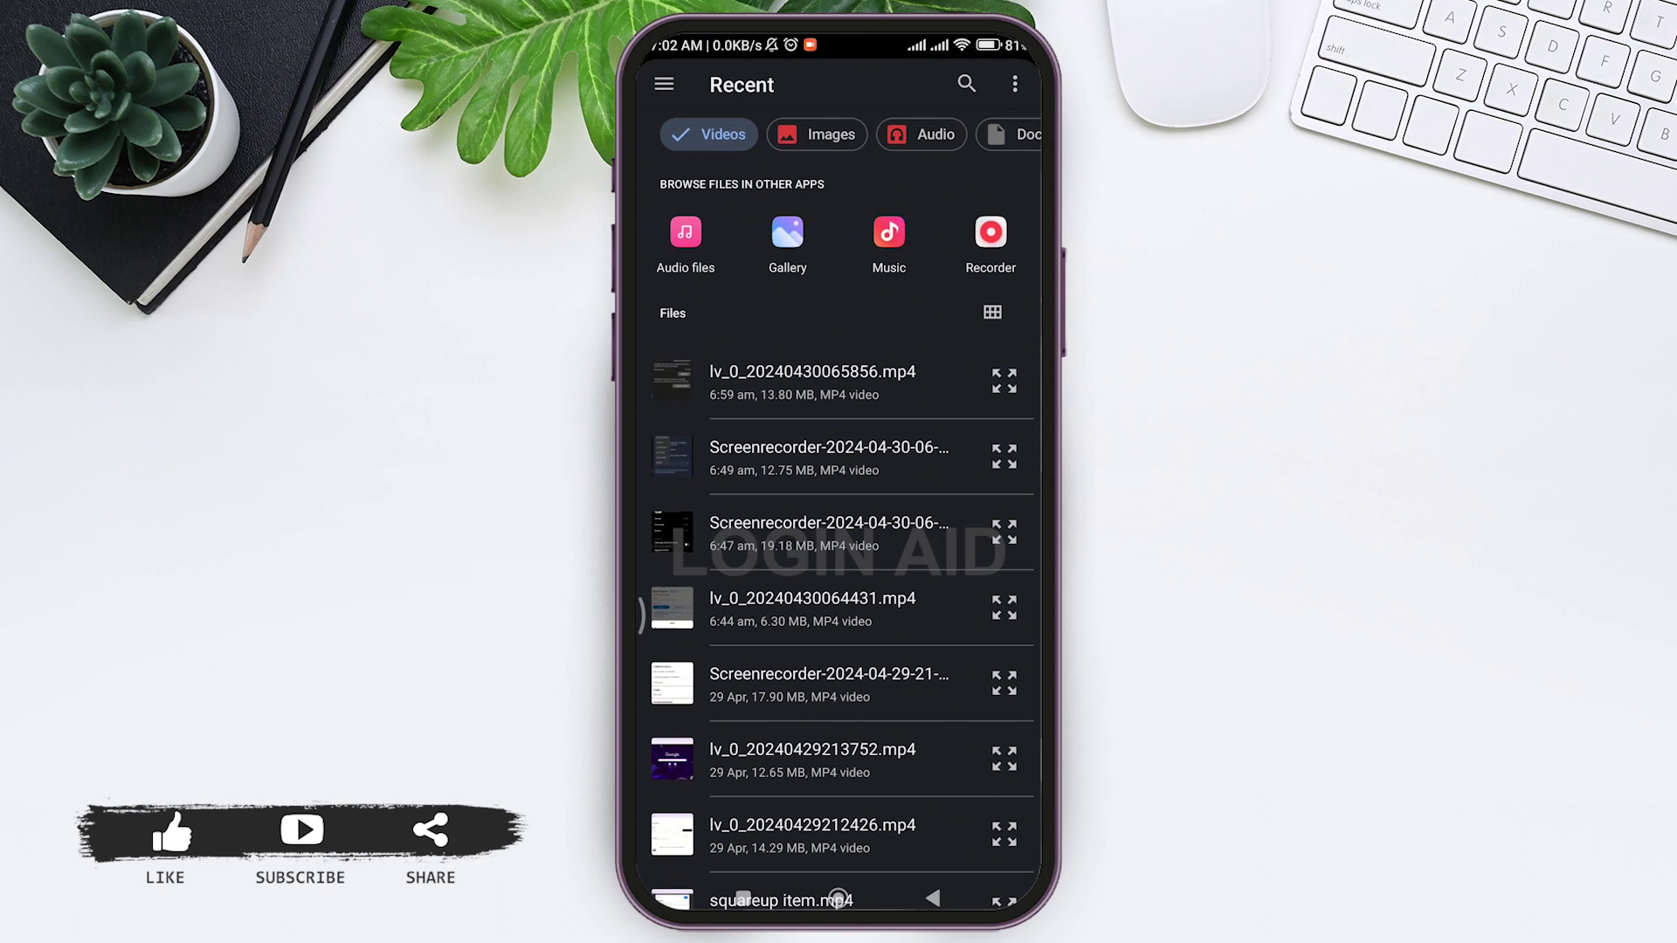
click(813, 382)
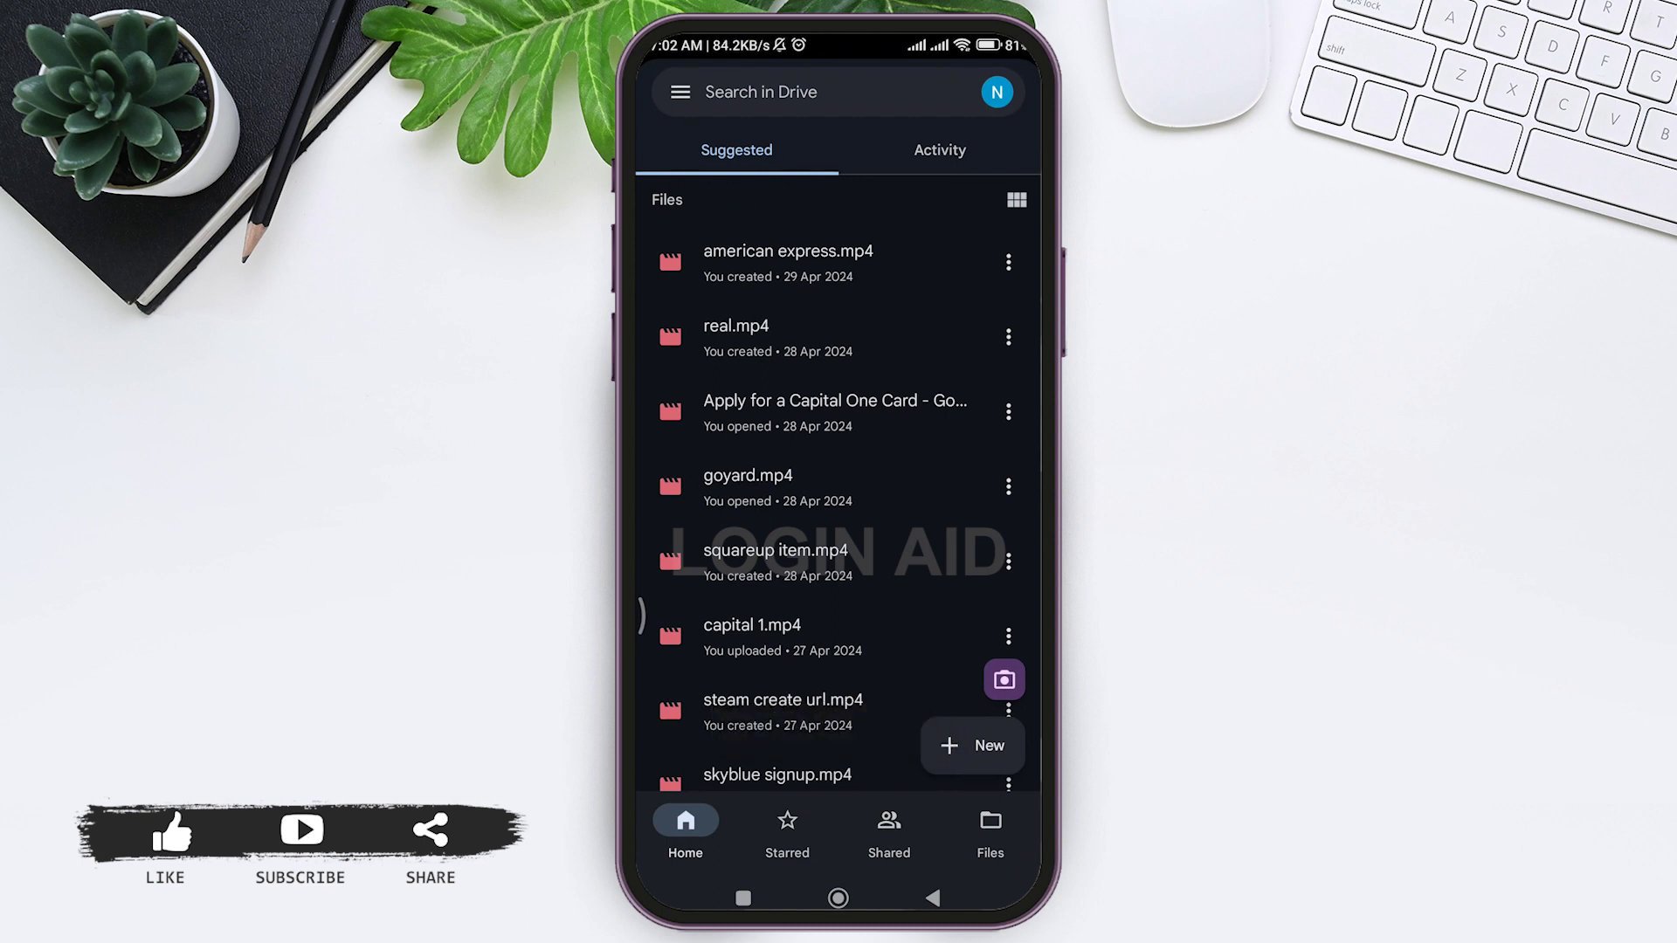
Step: Check upload progress in notifications, then refresh Drive so lv_0_20240430065856.mp4 appears
drag(839, 44, 838, 524)
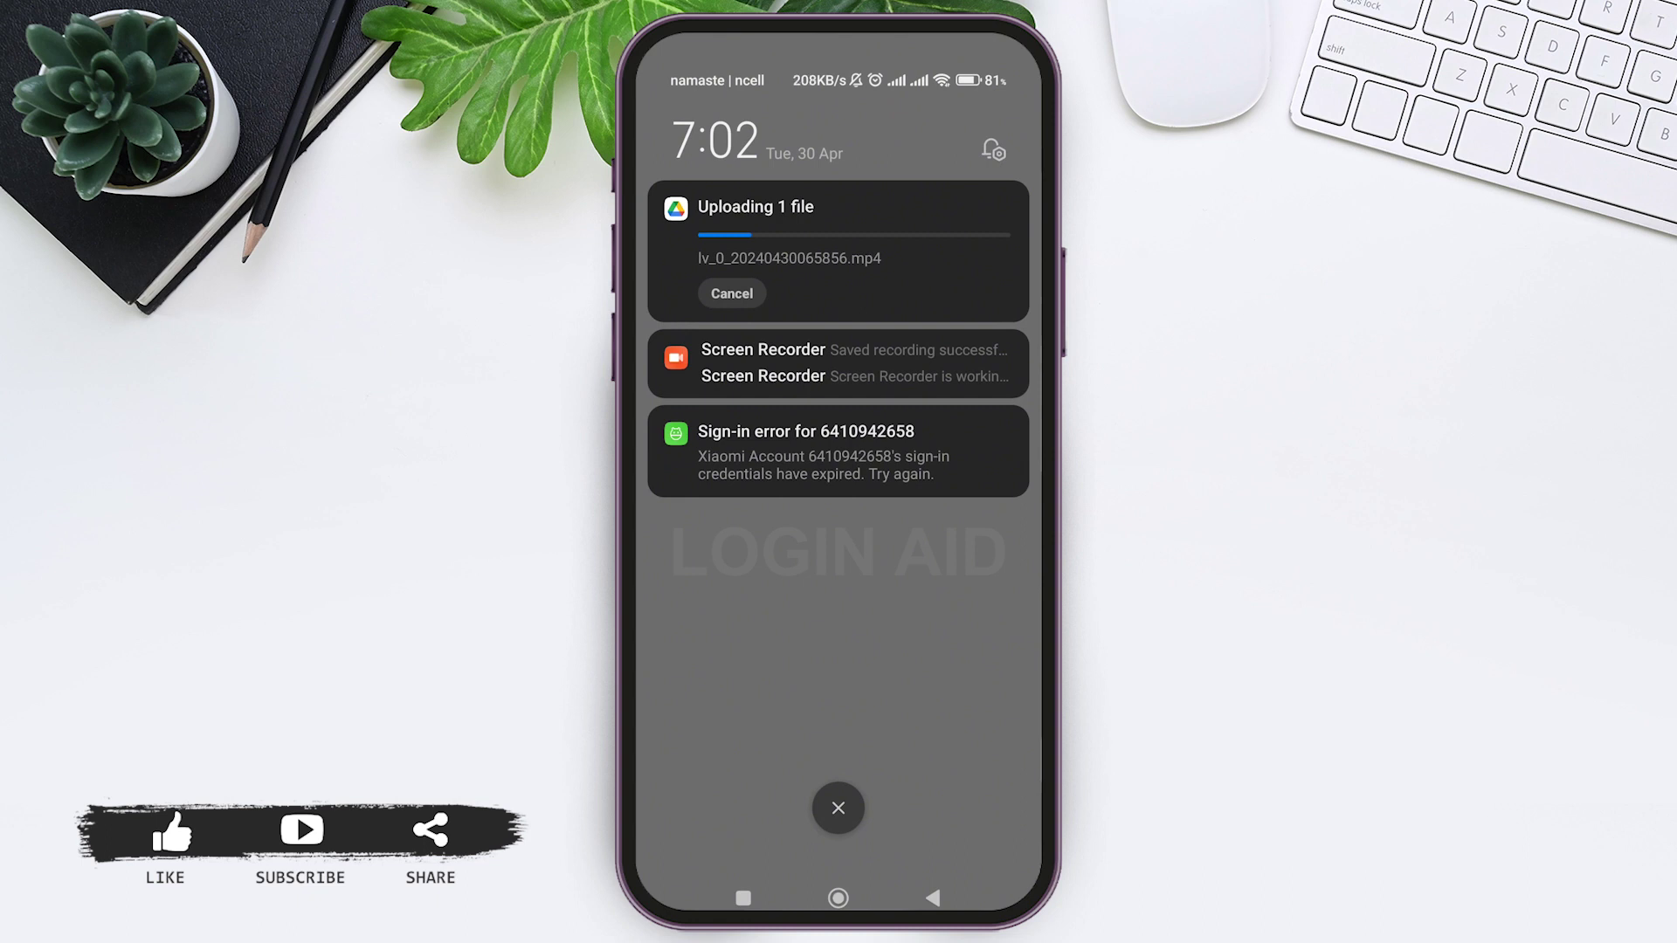
click(839, 806)
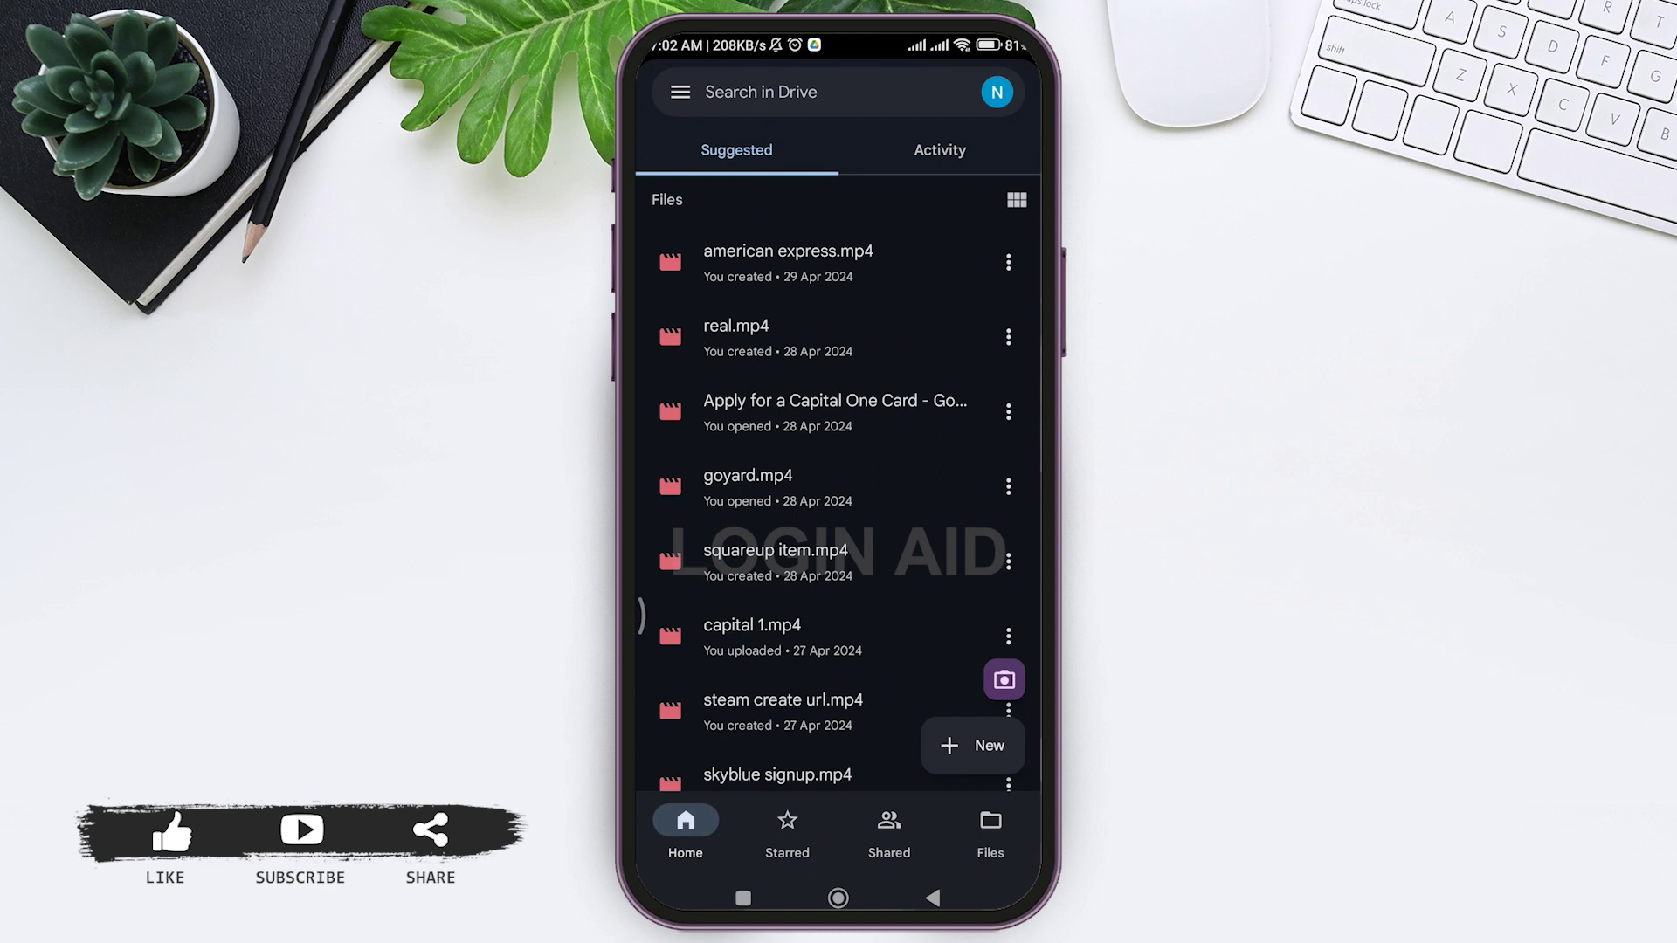
drag(839, 328, 839, 590)
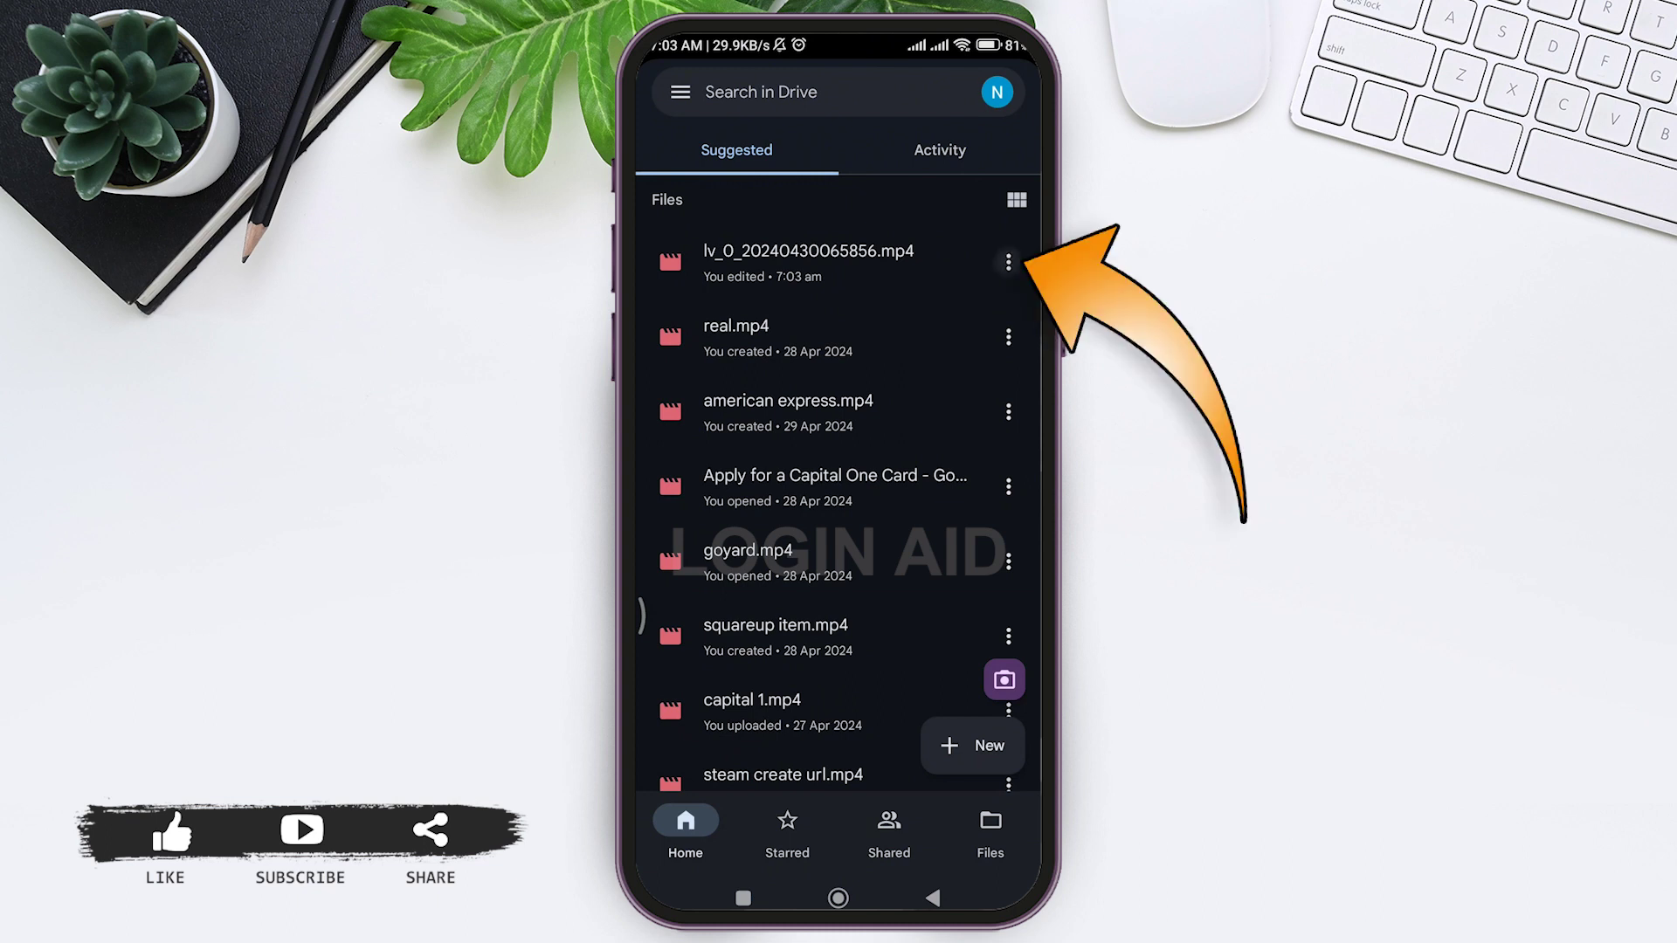
Step: Rename lv_0_20240430065856.mp4 to 'Video'
click(1008, 262)
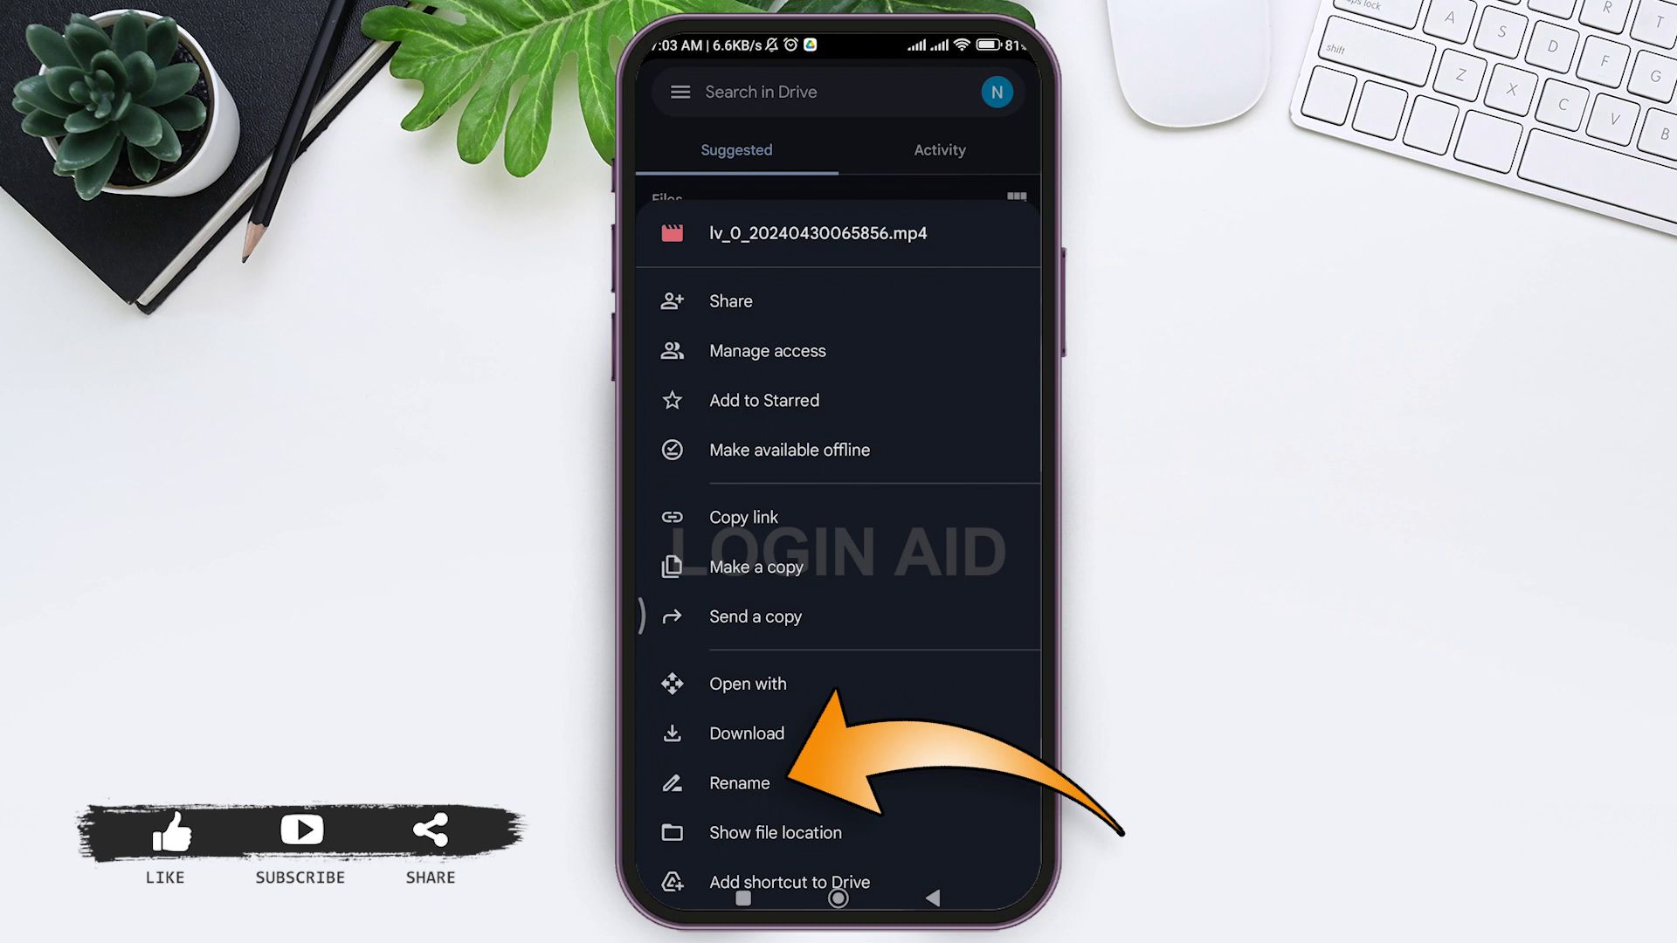
click(738, 782)
key(BackSpace)
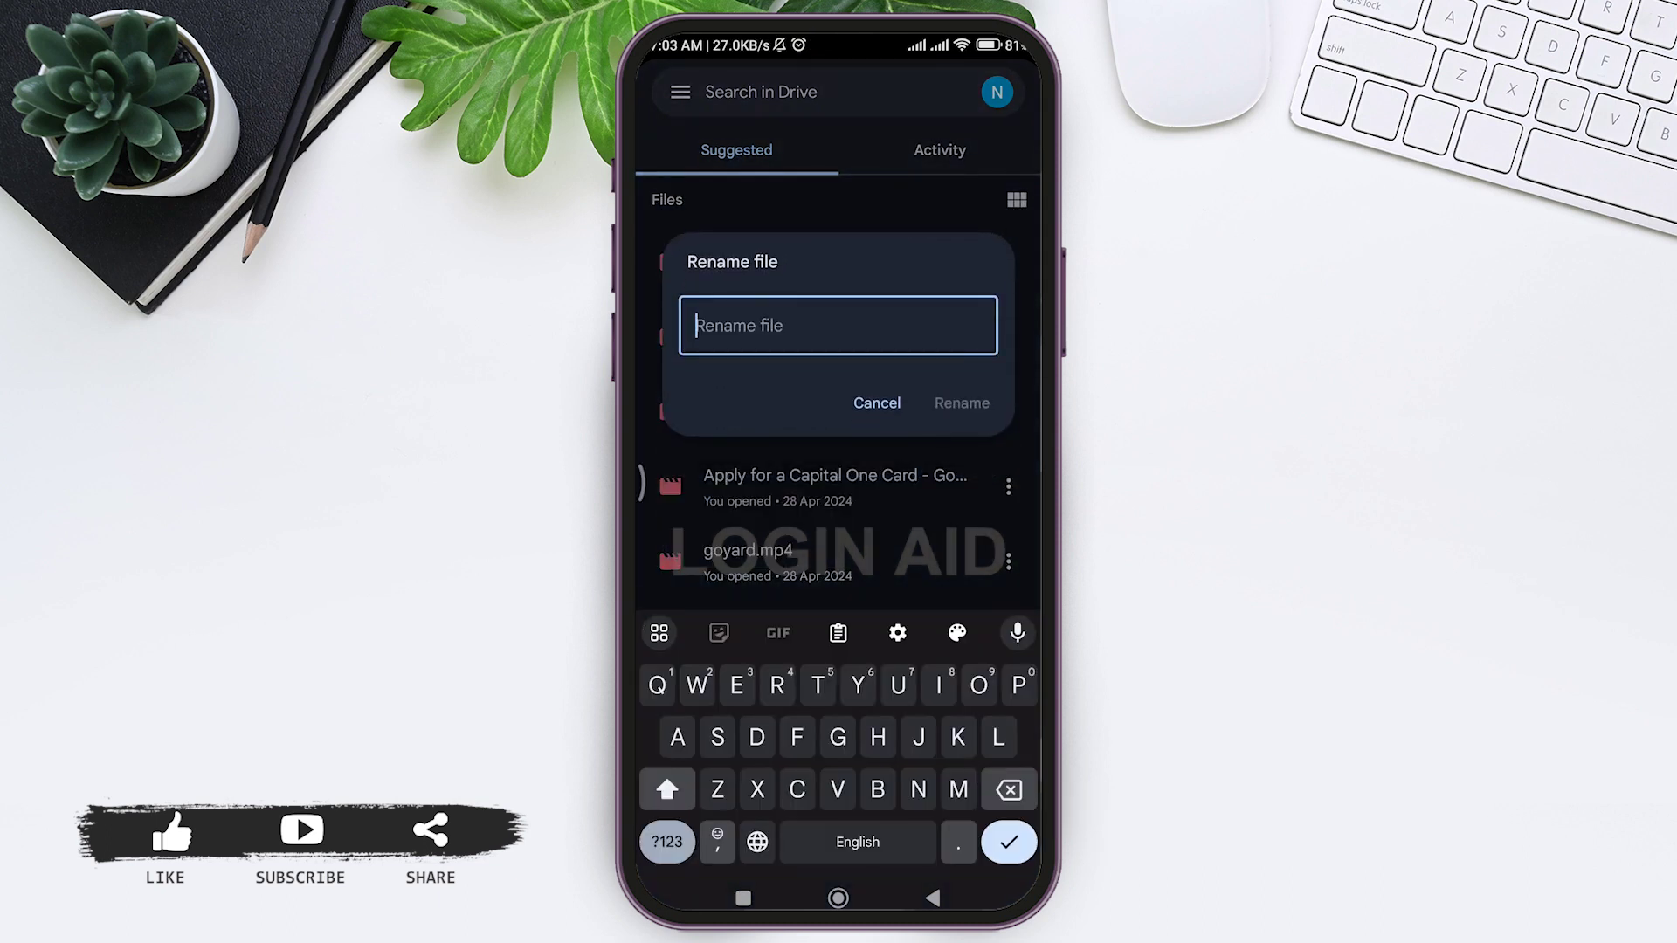
text(v)
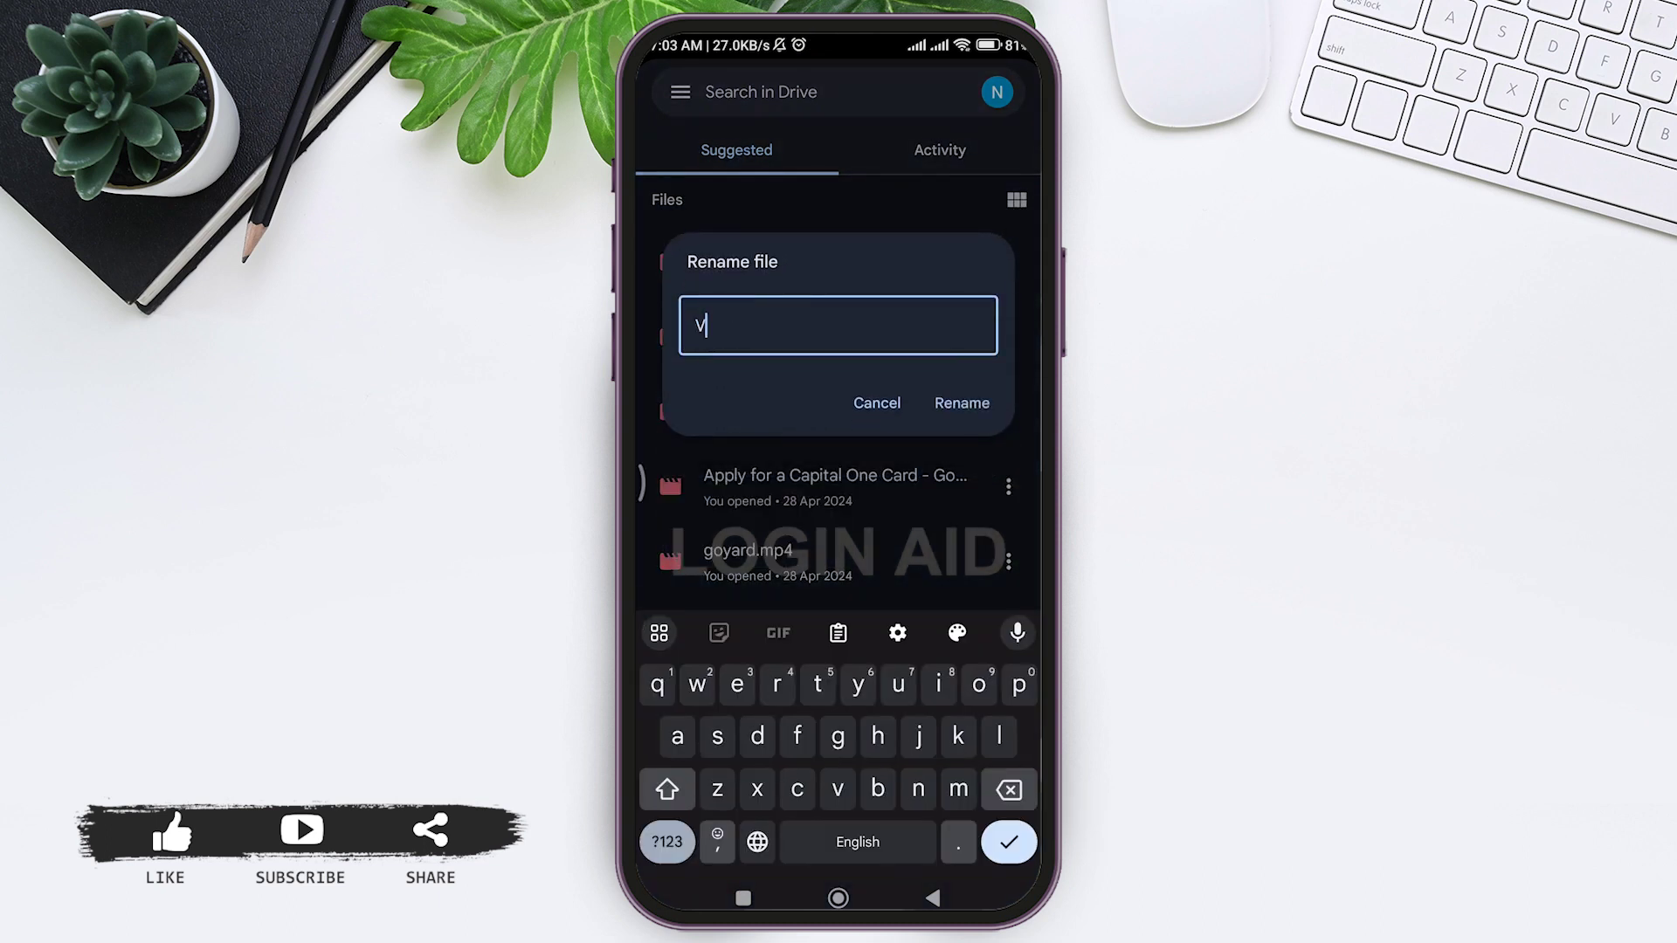
text(ideo)
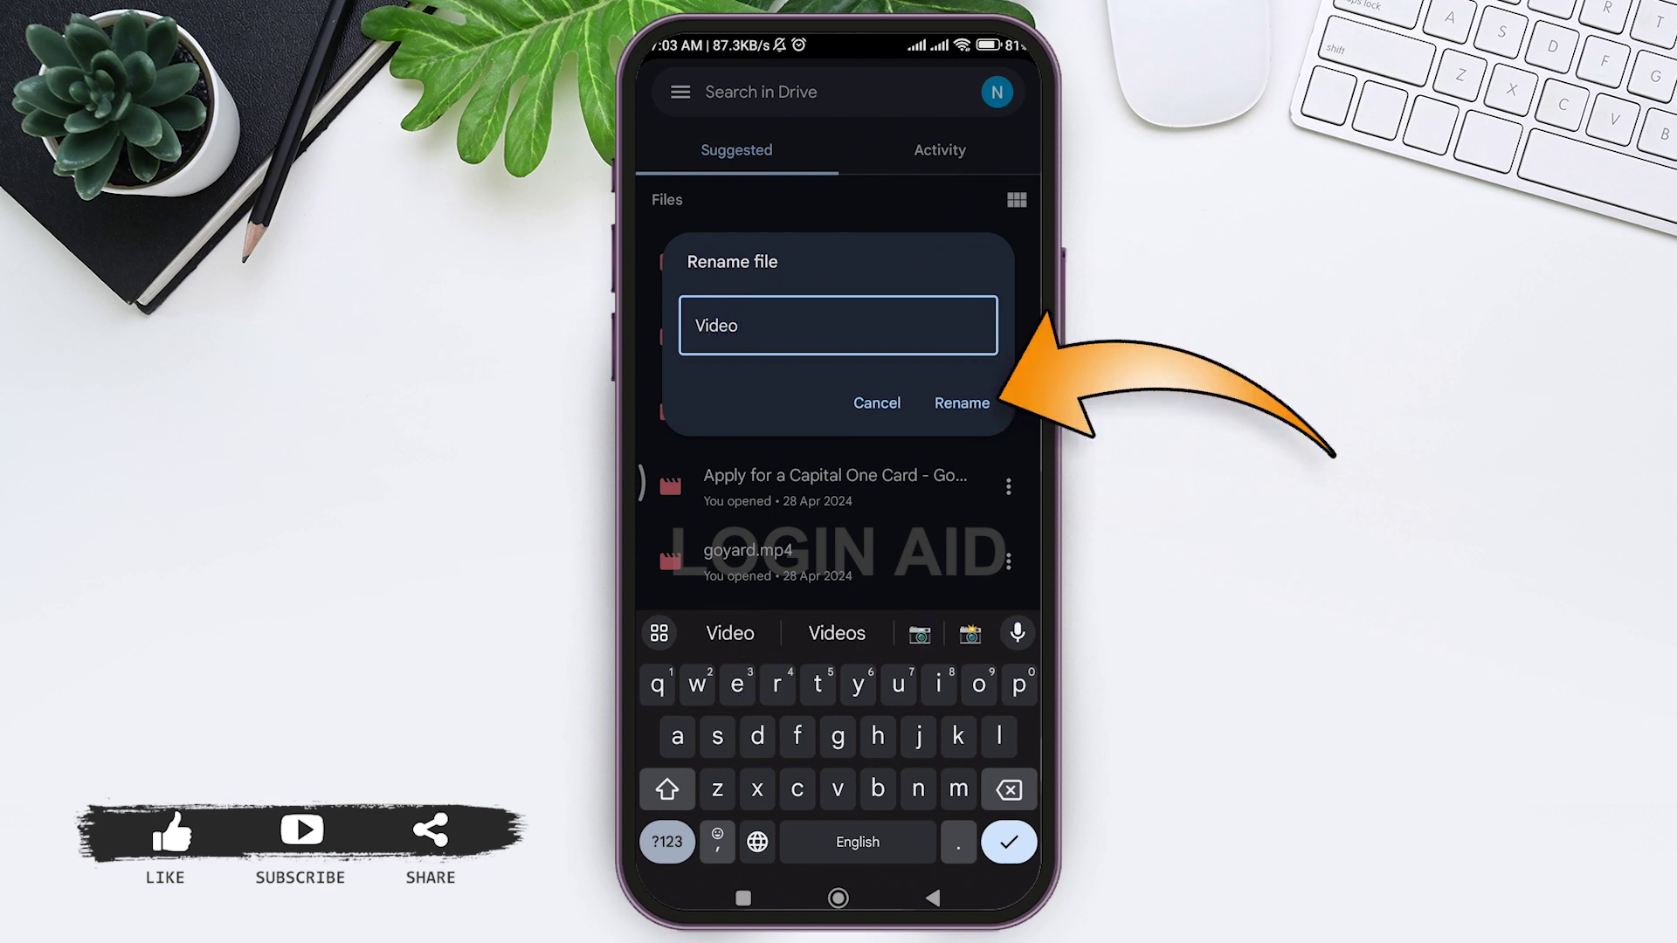
click(961, 403)
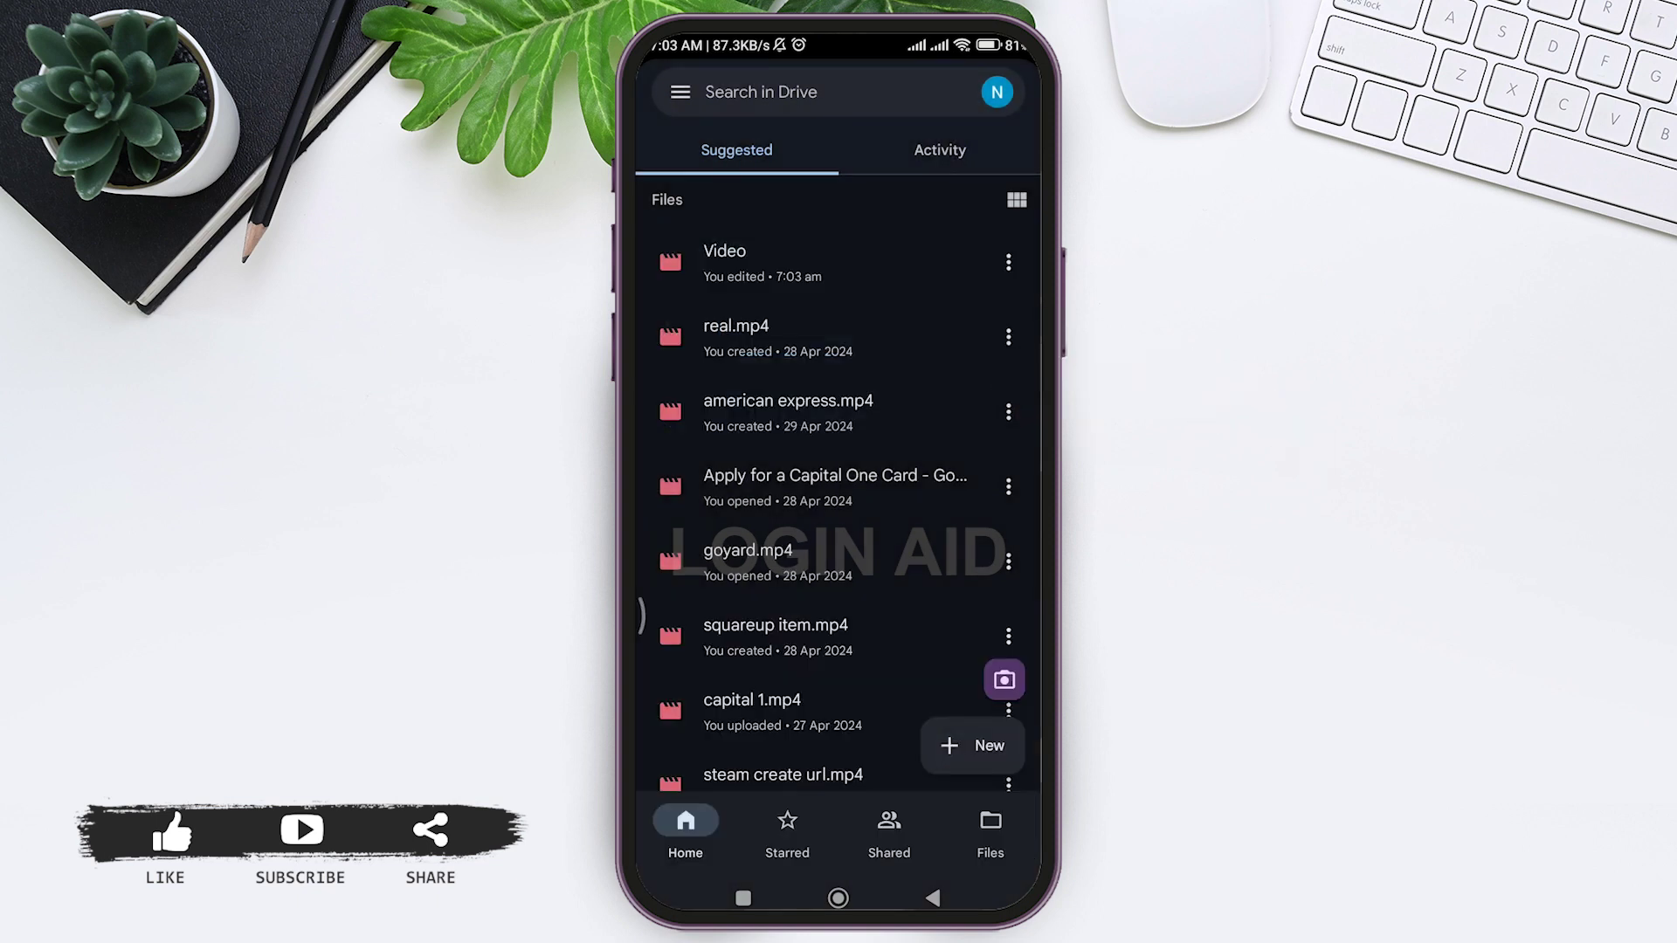
click(1007, 262)
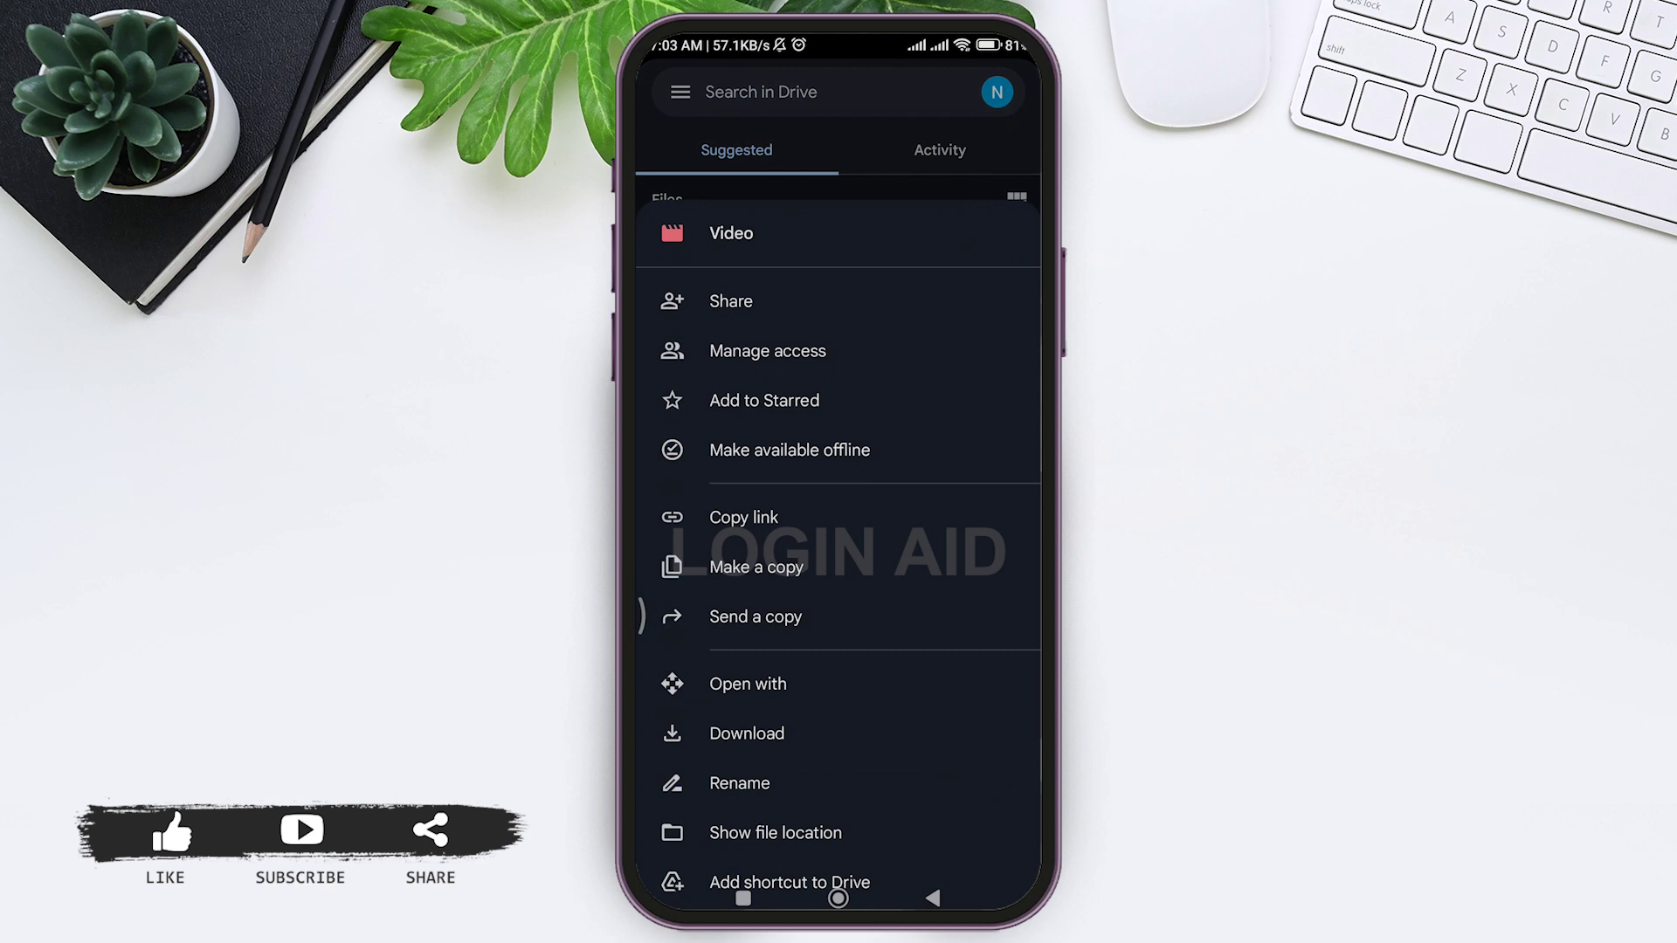
scroll(838, 564, down, 2)
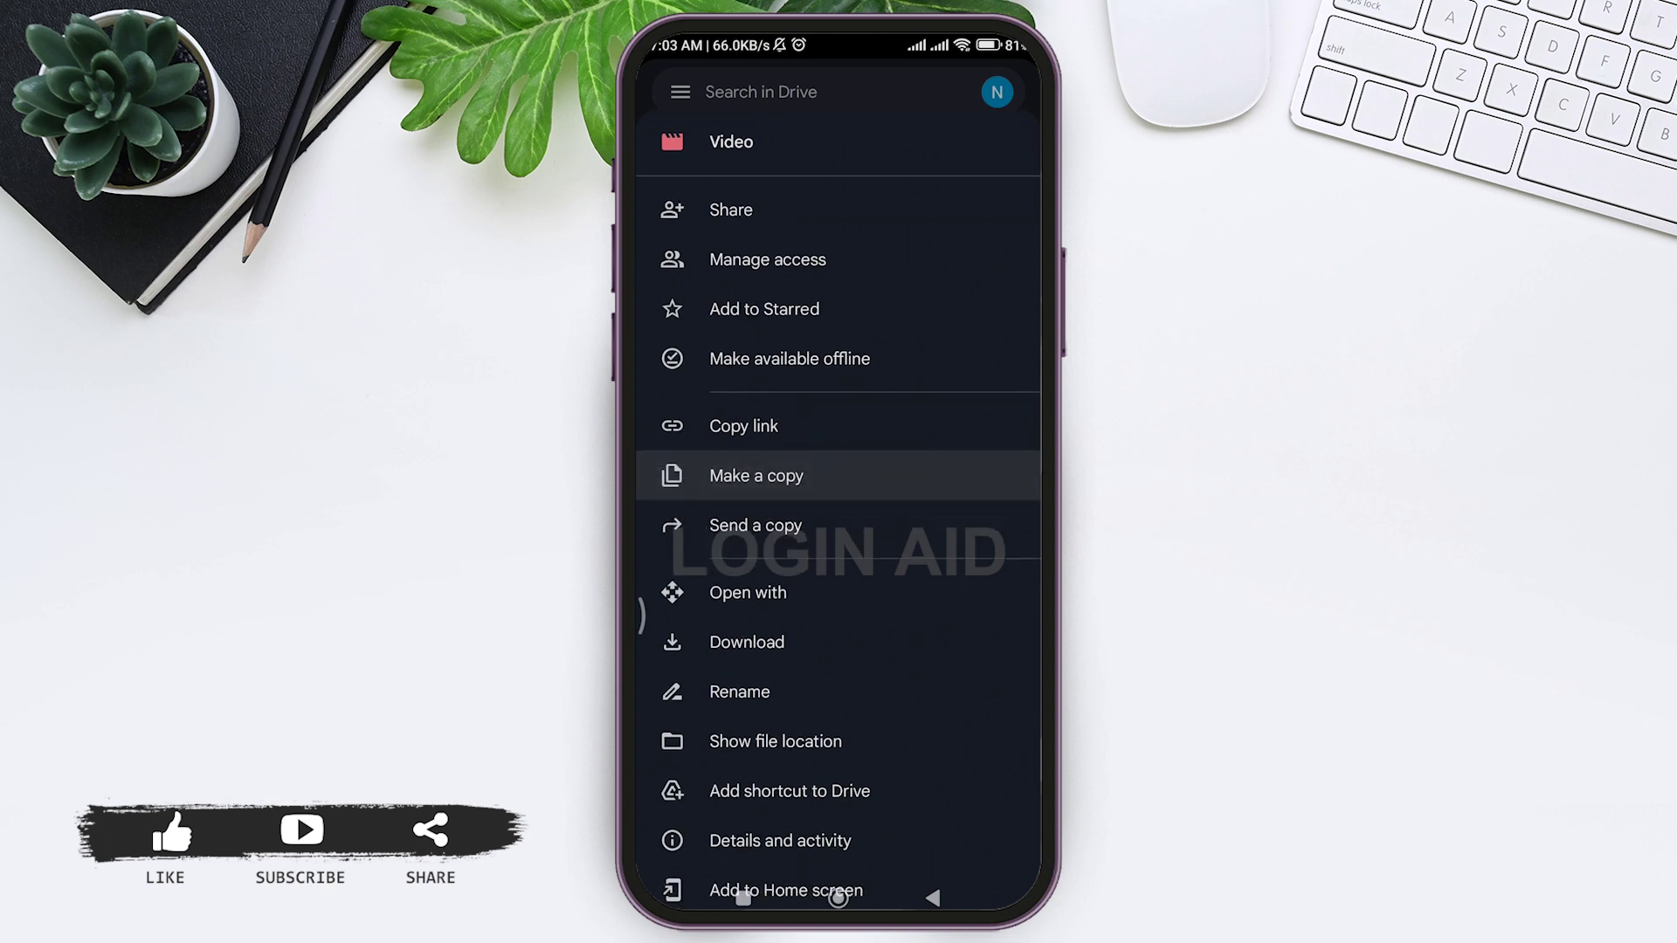
scroll(838, 525, down, 2)
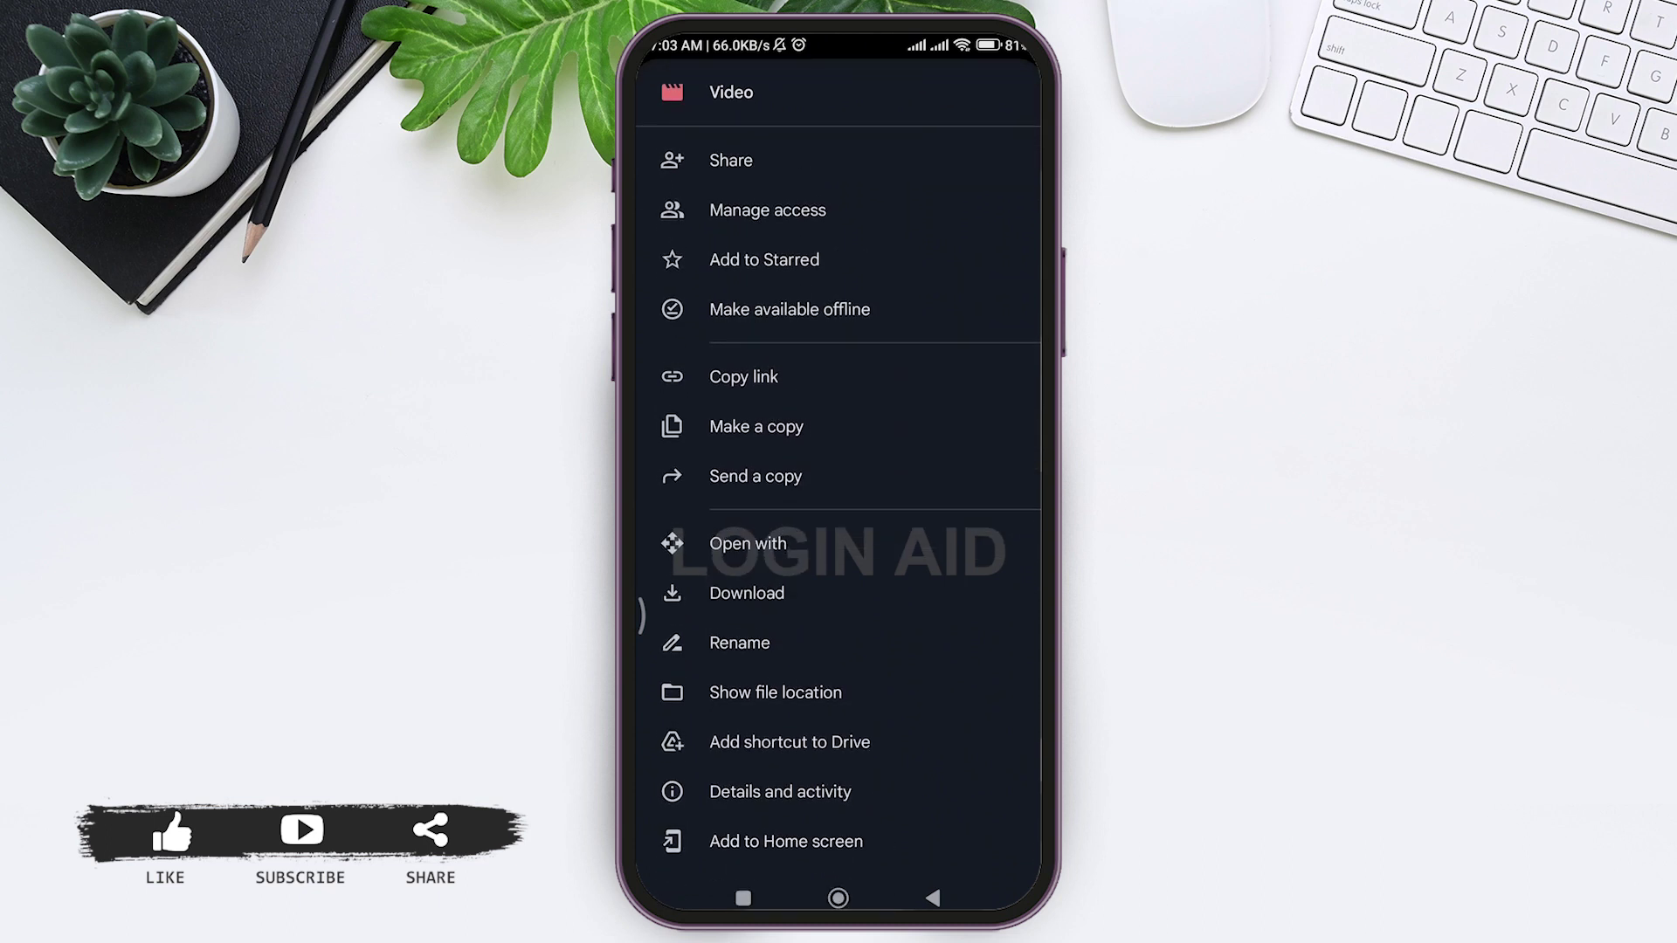
key(Escape)
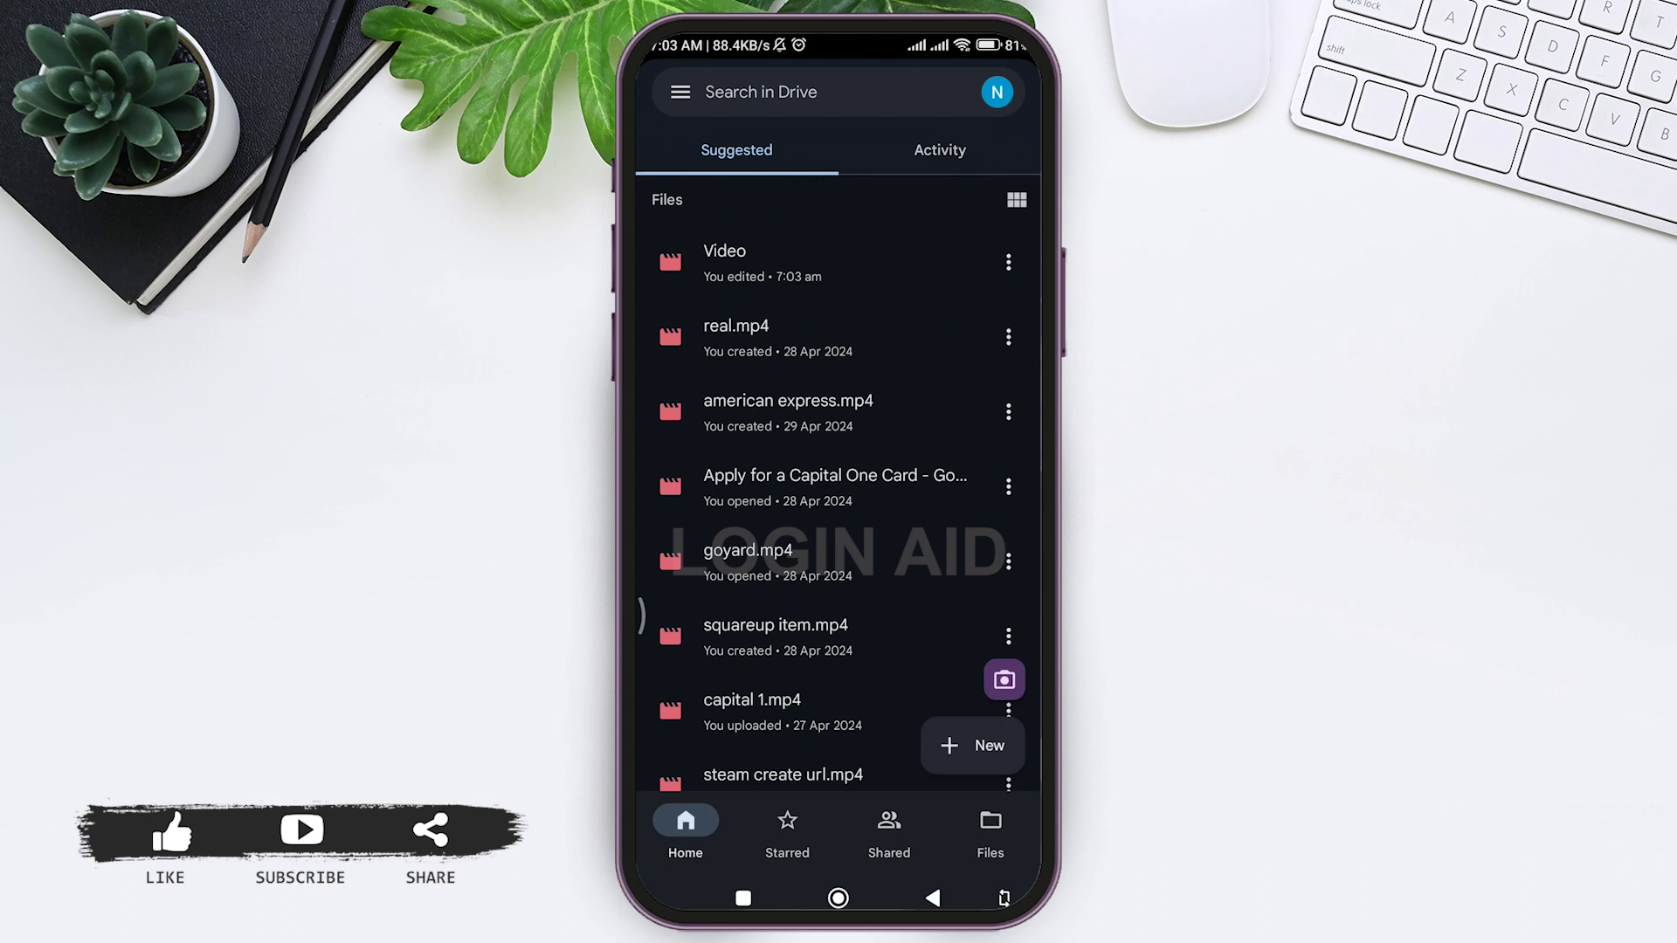